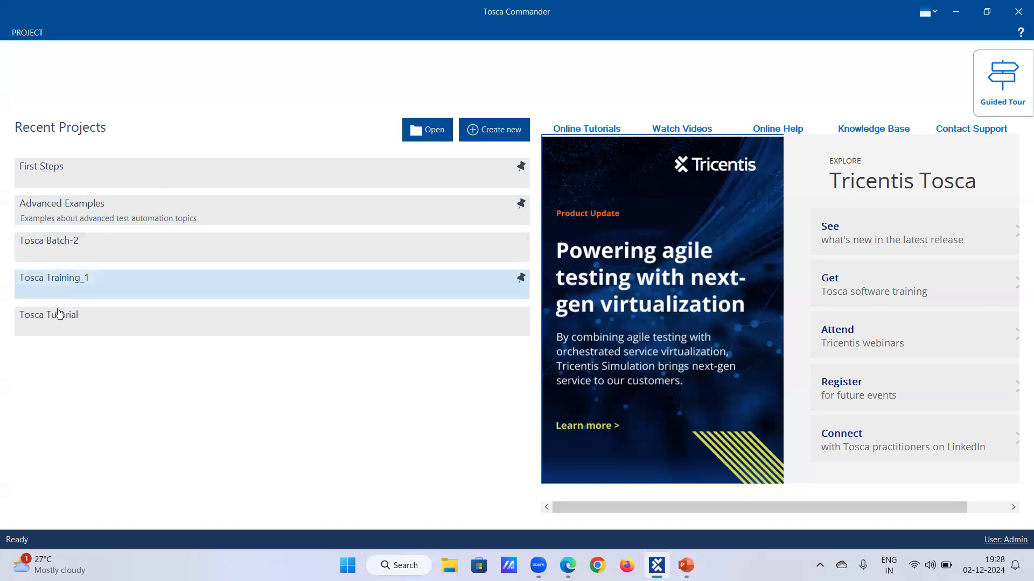
{"action": "left_click", "coordinate": [79, 283]}
{"action": "left_click", "coordinate": [90, 315]}
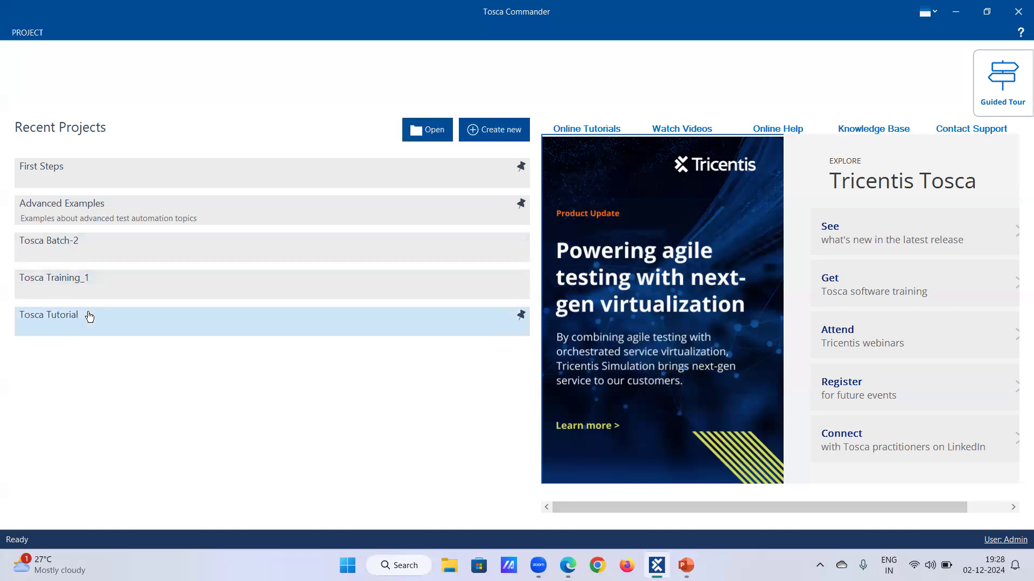
{"action": "left_click", "coordinate": [82, 285]}
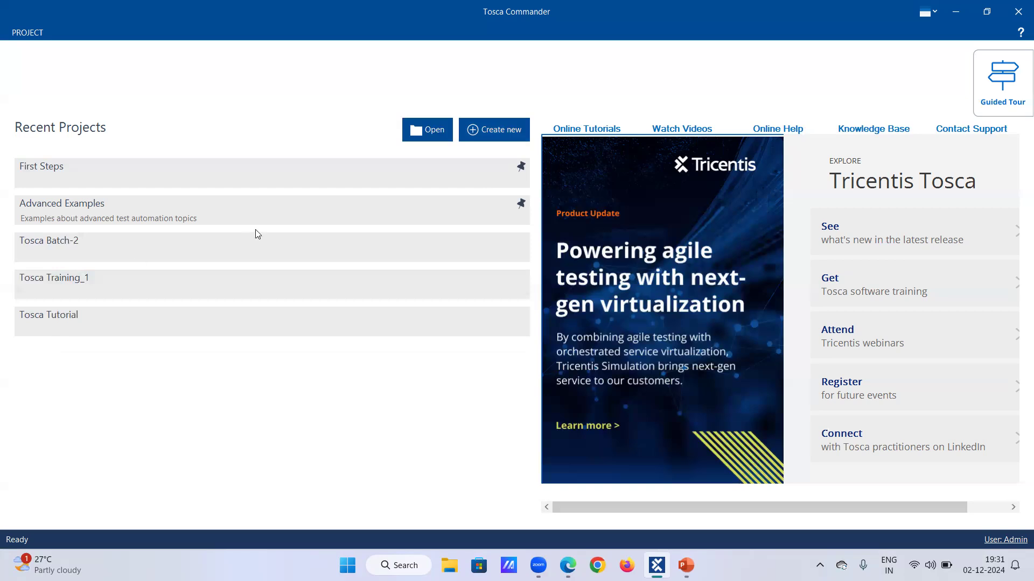
- Examine the new workspace options, trying the MS SQL Server and single user repository types and the Standard.tsu template, and cancel without creating one
{"action": "left_click", "coordinate": [487, 141]}
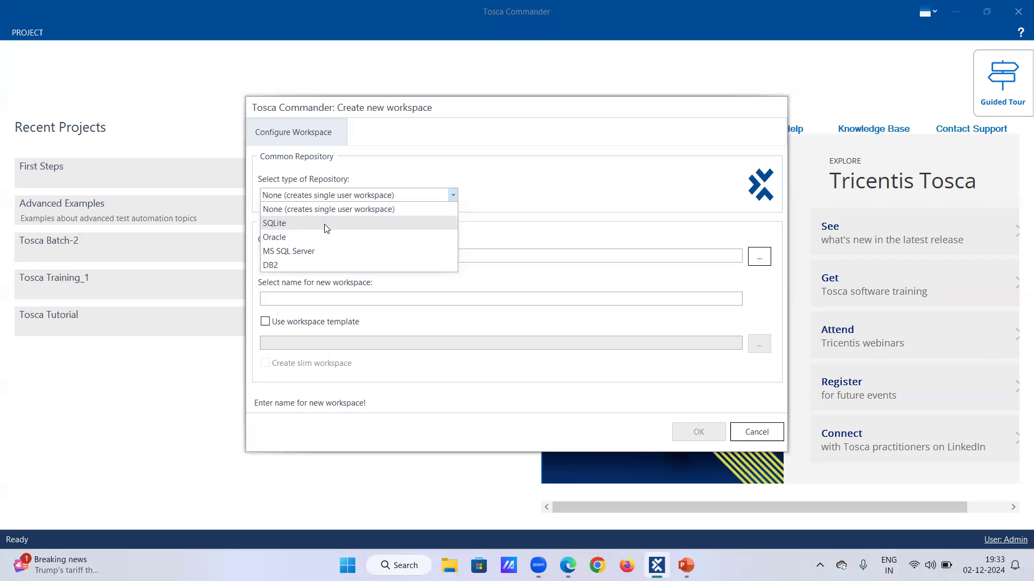
{"action": "left_click", "coordinate": [297, 256]}
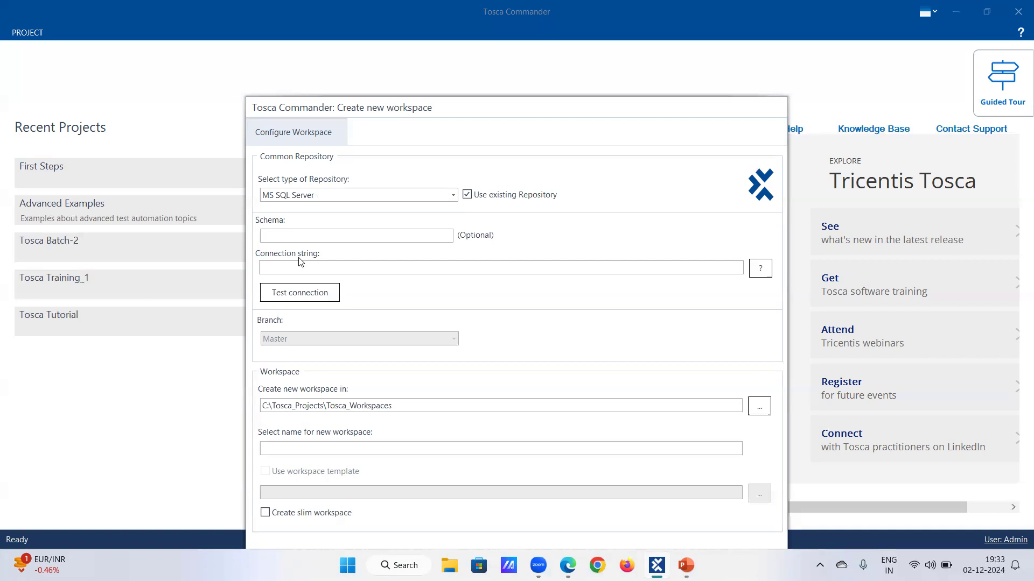
{"action": "left_click", "coordinate": [285, 233]}
{"action": "left_click", "coordinate": [453, 195]}
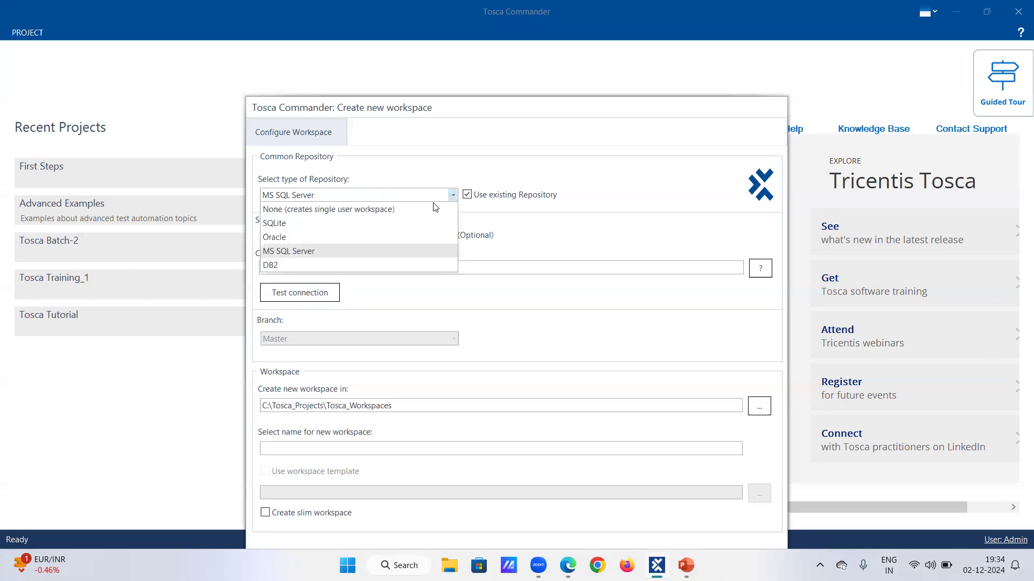
{"action": "left_click", "coordinate": [420, 212]}
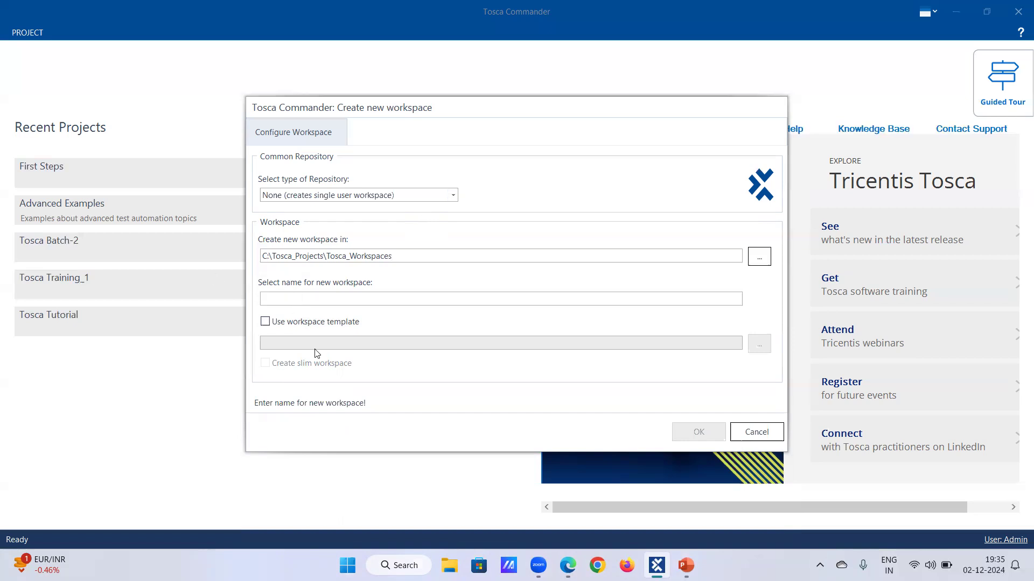
{"action": "left_click", "coordinate": [266, 322]}
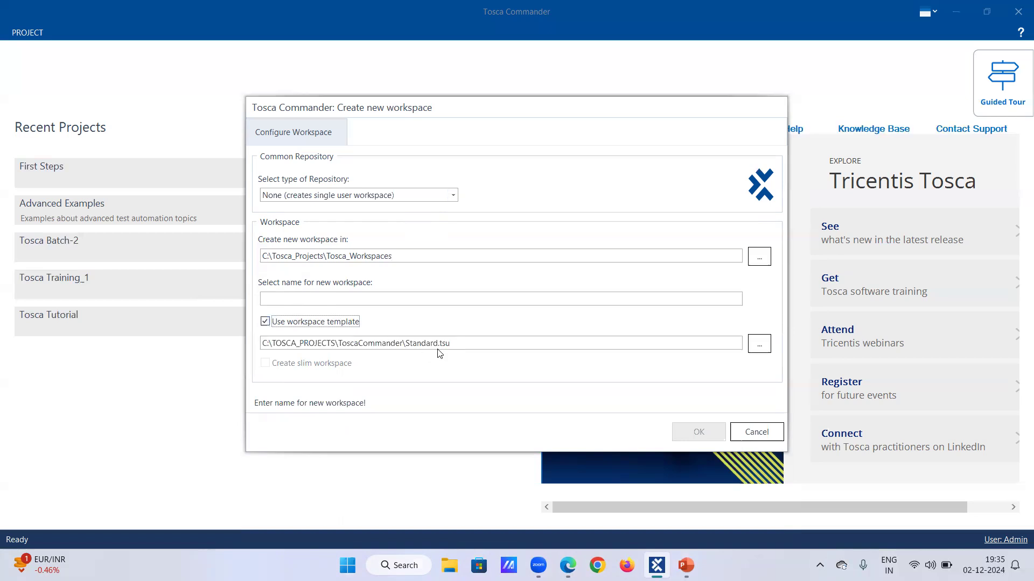
{"action": "left_click_drag", "start_coordinate": [404, 343], "coordinate": [457, 346]}
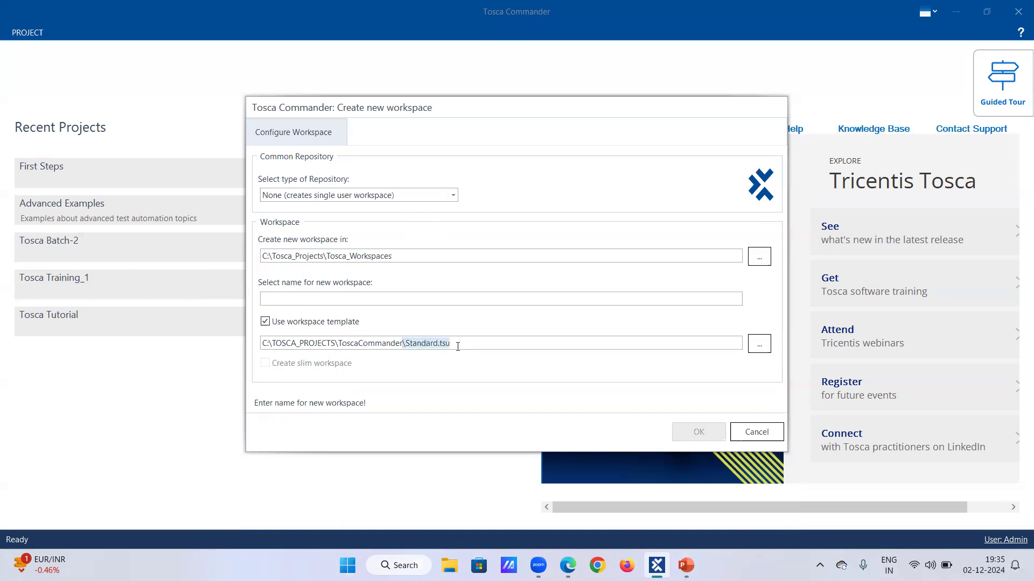
{"action": "left_click", "coordinate": [748, 437]}
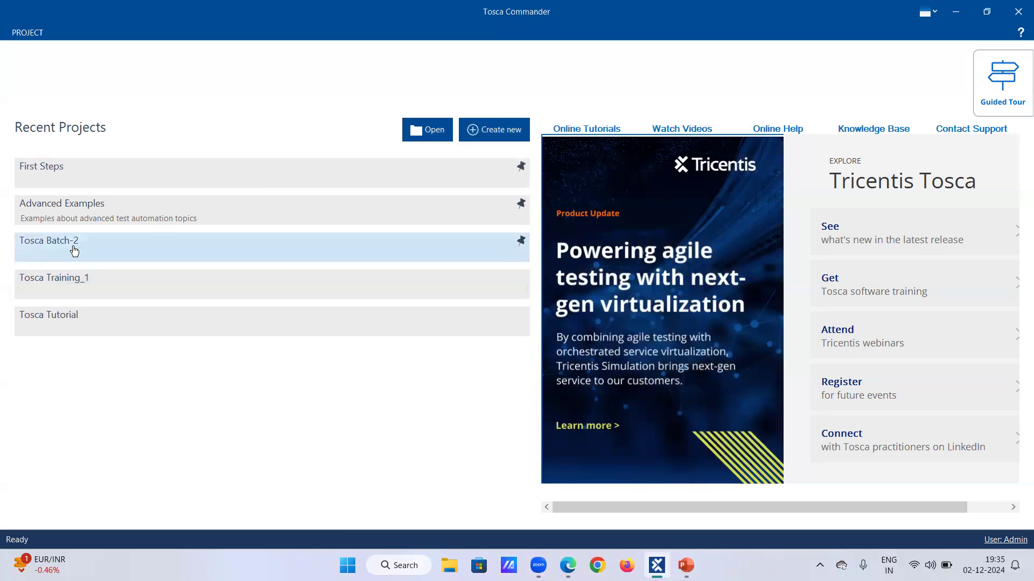
- Open the recent project Tosca Training_1 and view the list of available workspace sections
{"action": "left_click", "coordinate": [64, 282]}
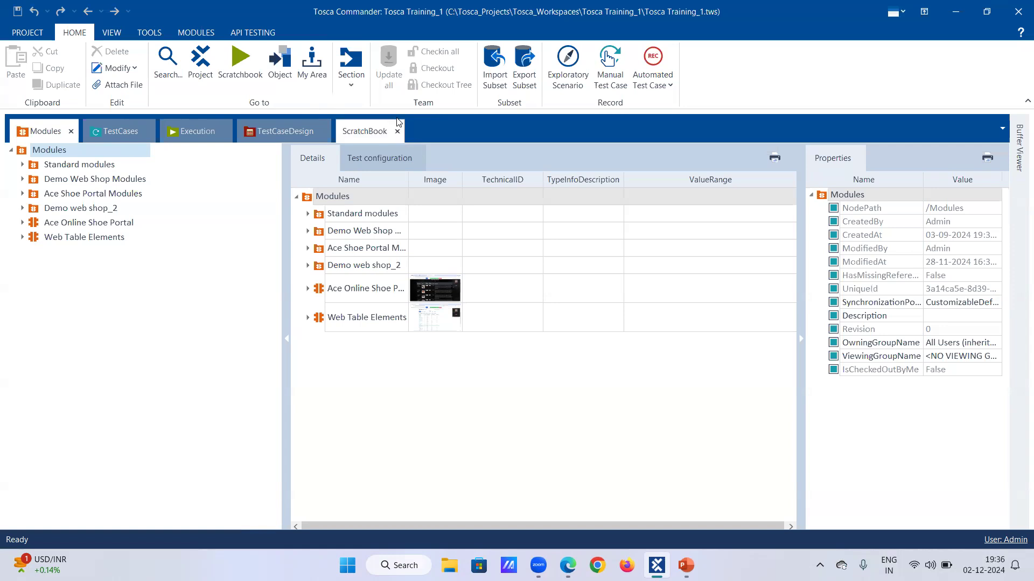
{"action": "left_click", "coordinate": [350, 81]}
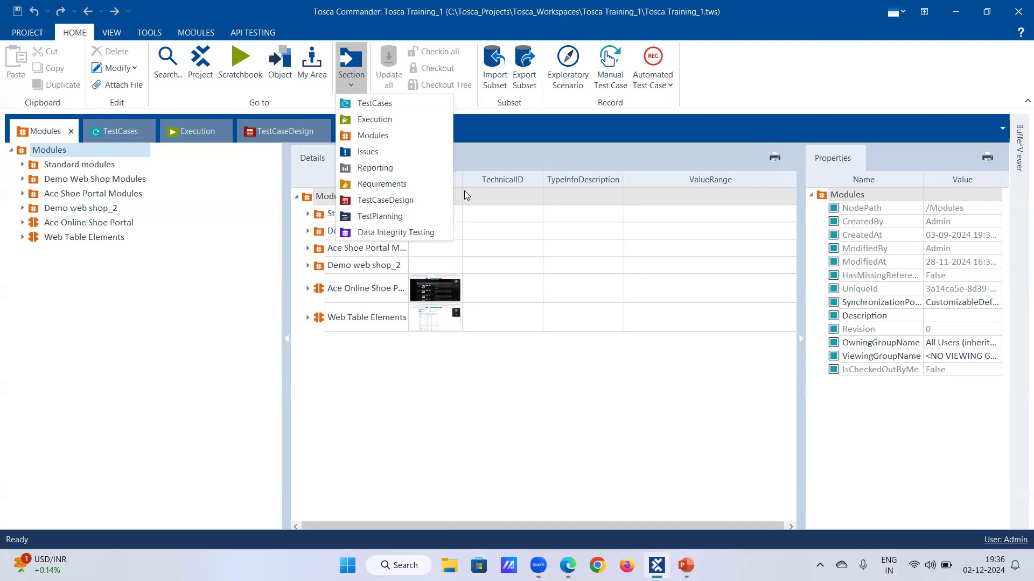
{"action": "left_click", "coordinate": [239, 286]}
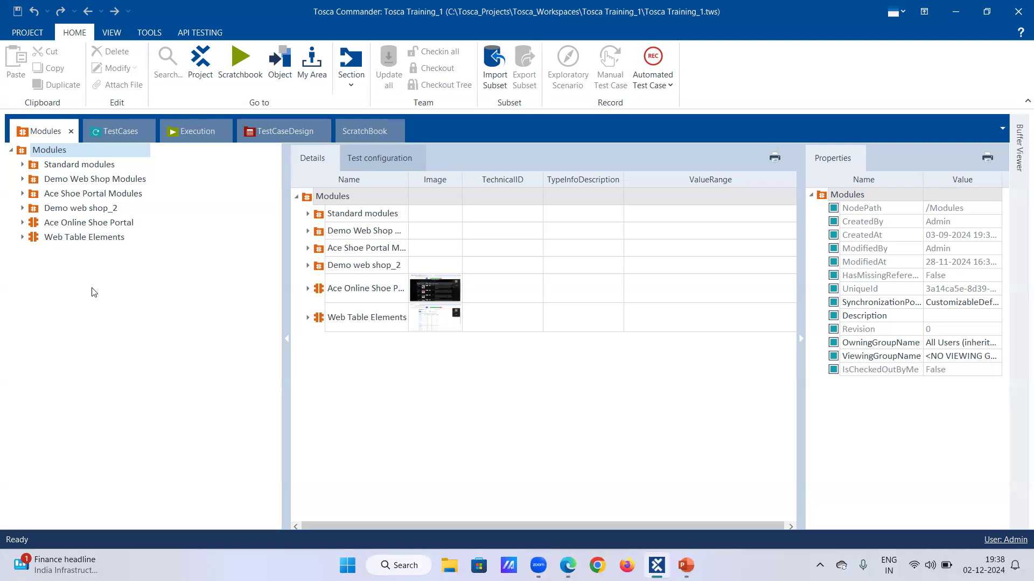
- Show the test cases and fully expand the "Register a user into application" test case, including its test step values
{"action": "left_click", "coordinate": [112, 134]}
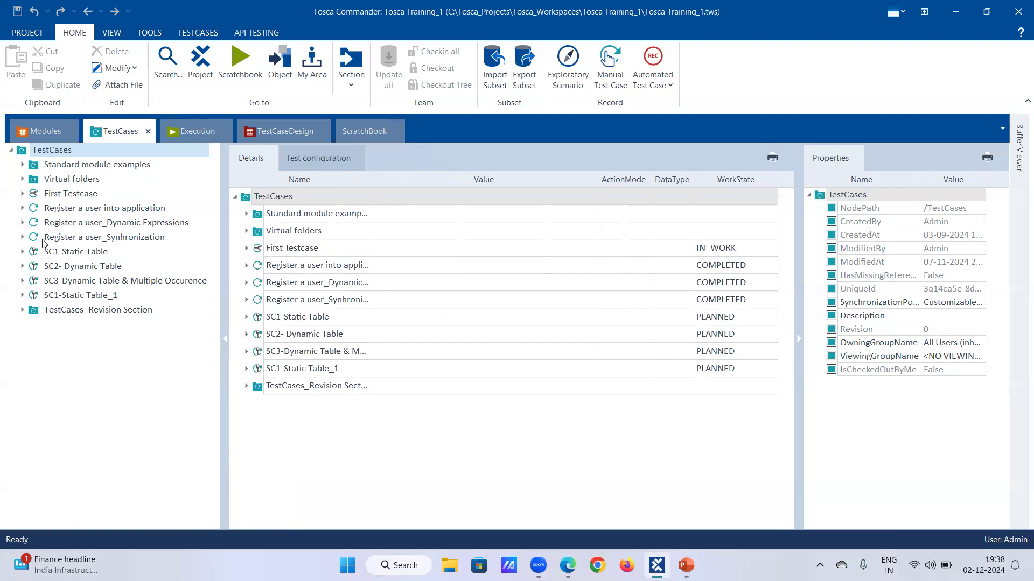
{"action": "left_click", "coordinate": [46, 211]}
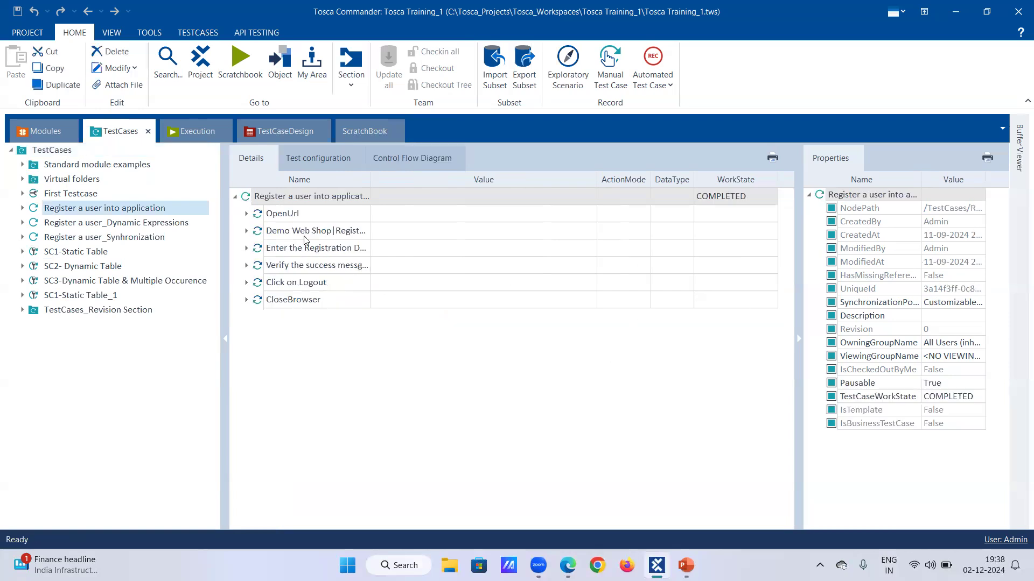
{"action": "left_click", "coordinate": [334, 195]}
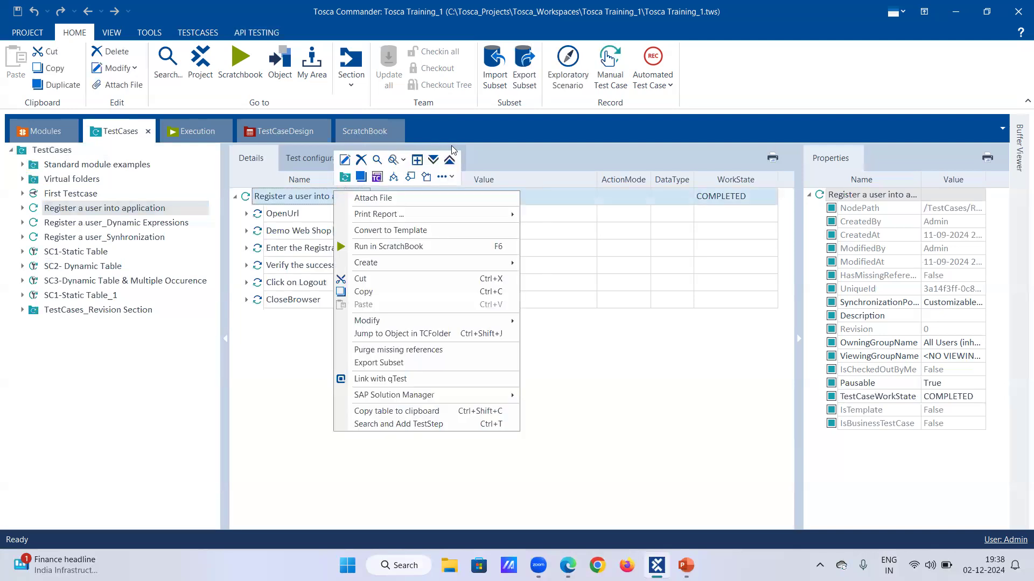
{"action": "left_click", "coordinate": [434, 159]}
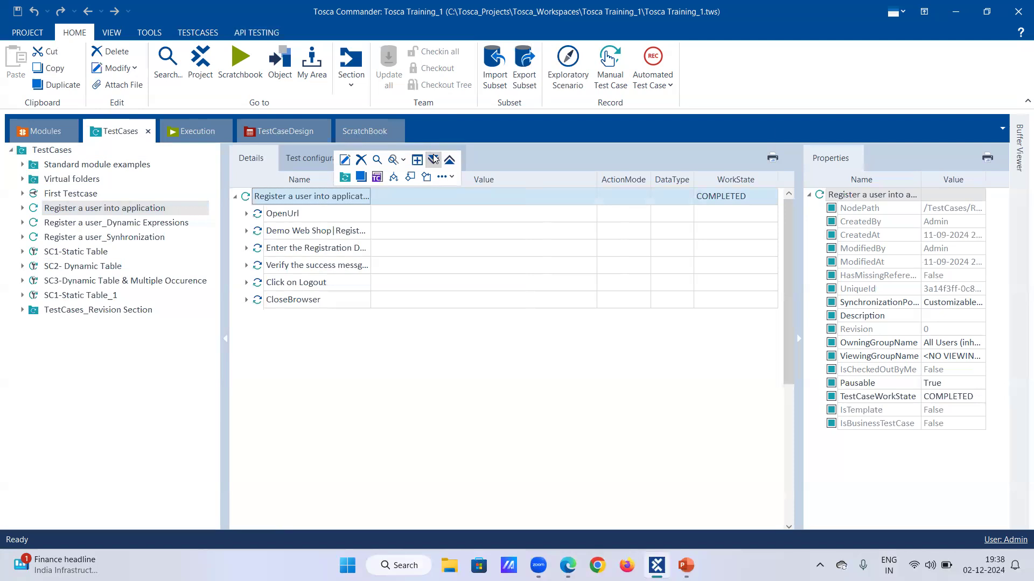
{"action": "left_click", "coordinate": [23, 209]}
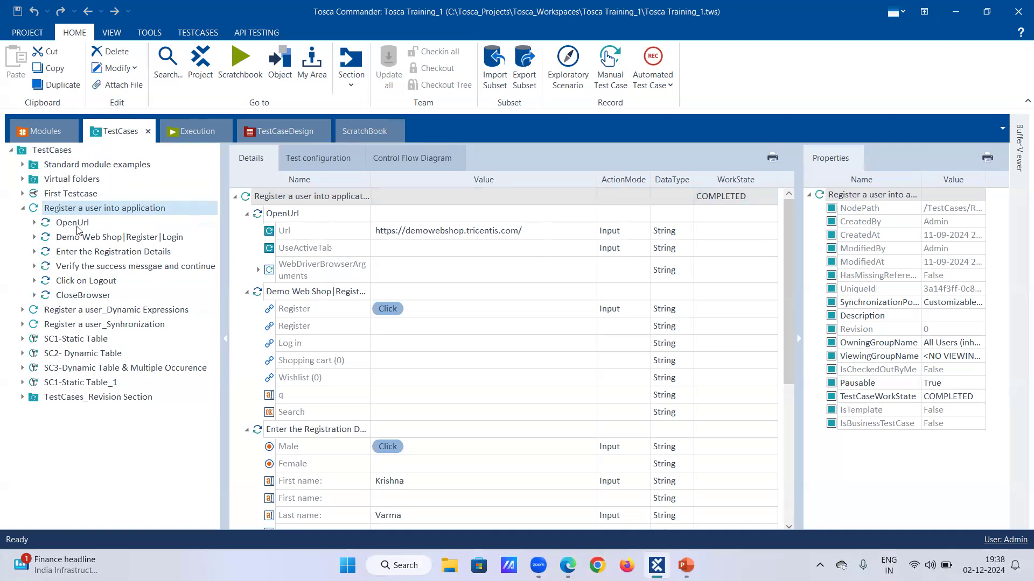
- Review the test steps of "Register a user into application" through CloseBrowser, and view the "Register a user_Dynamic Expressions" test case
{"action": "mouse_move", "coordinate": [77, 231]}
{"action": "left_click", "coordinate": [94, 240]}
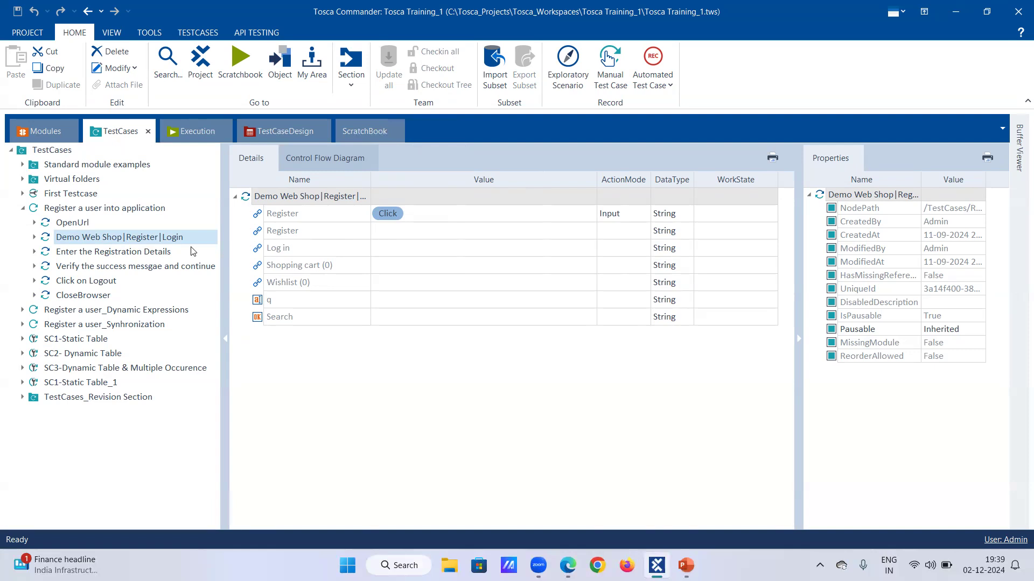
{"action": "left_click", "coordinate": [149, 253]}
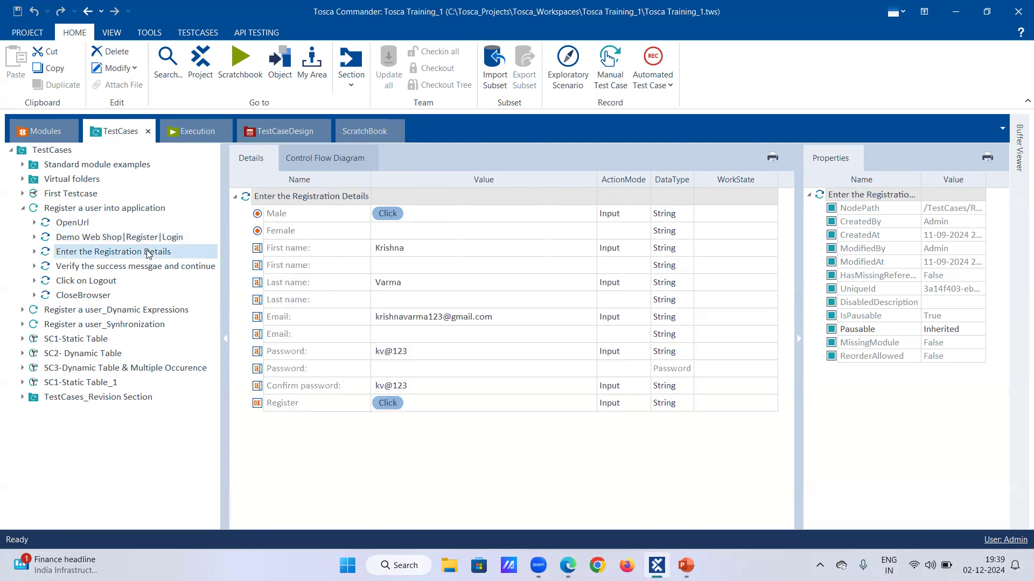
{"action": "left_click", "coordinate": [123, 267]}
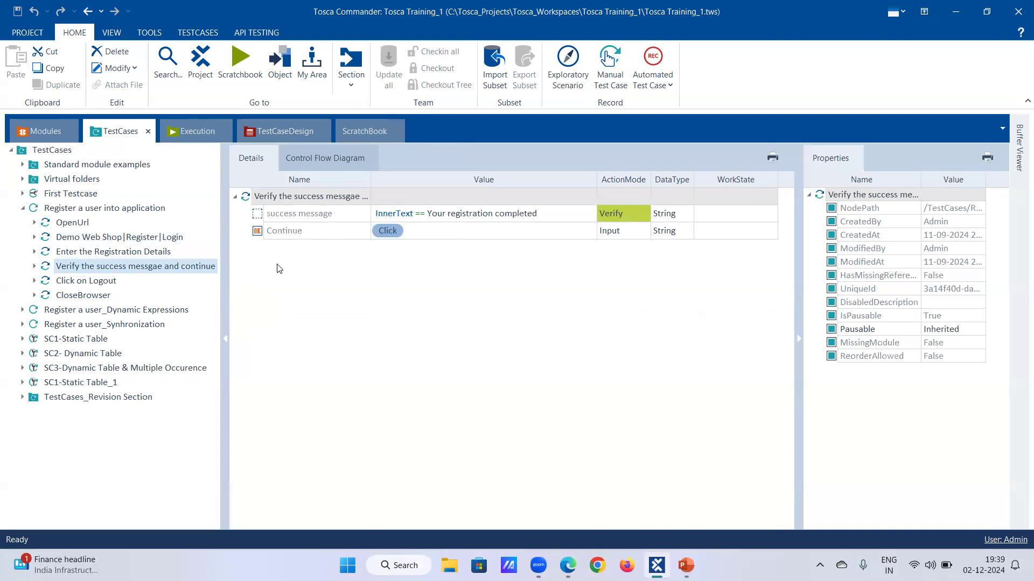
{"action": "left_click", "coordinate": [99, 284]}
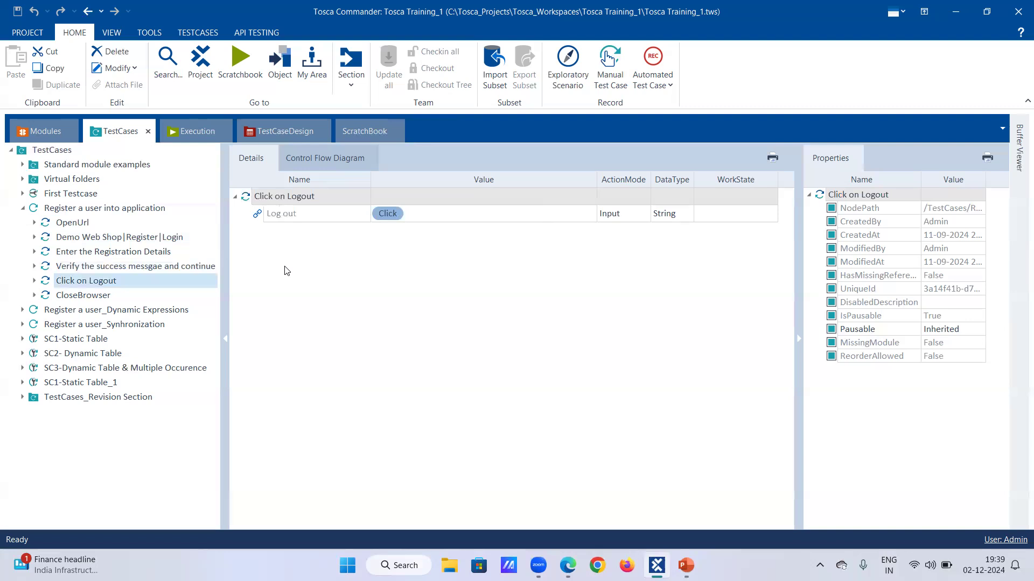
{"action": "left_click", "coordinate": [87, 297]}
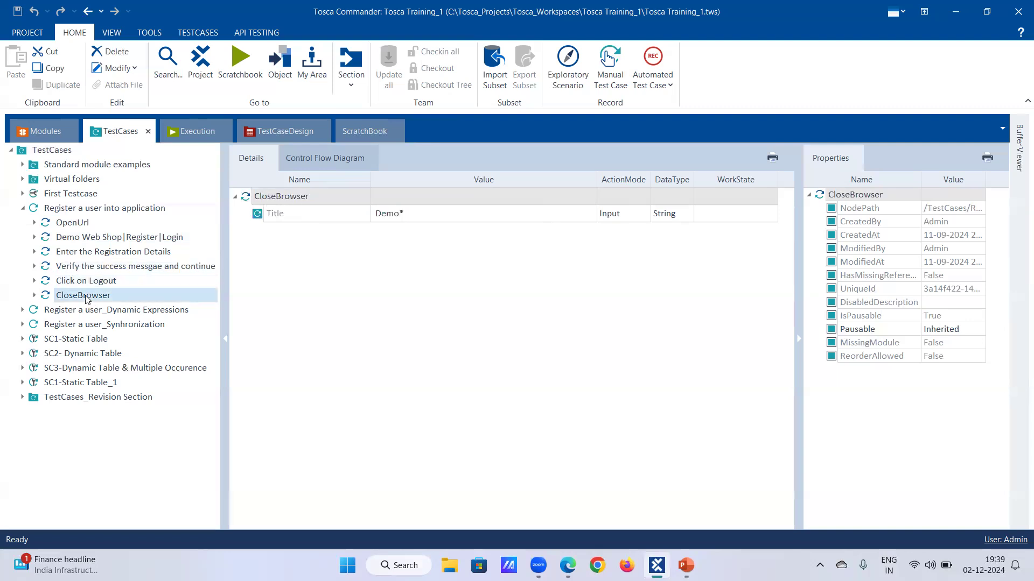
{"action": "left_click", "coordinate": [71, 310]}
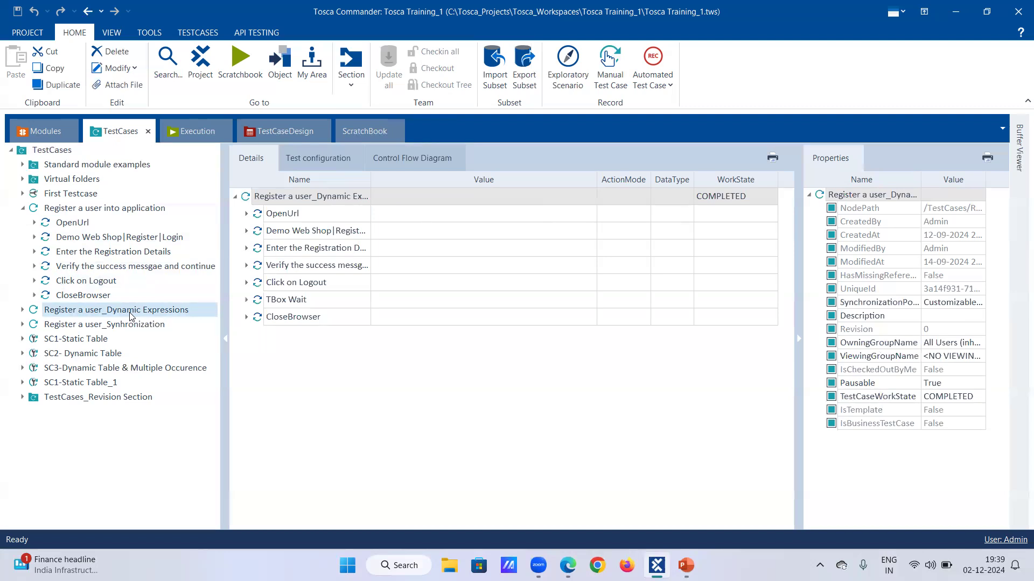
- Return to the modules and expand the Demo web shop_2 folder and its "Demo Web Shop|Identify by Properties" module to view the controls
{"action": "left_click", "coordinate": [31, 139]}
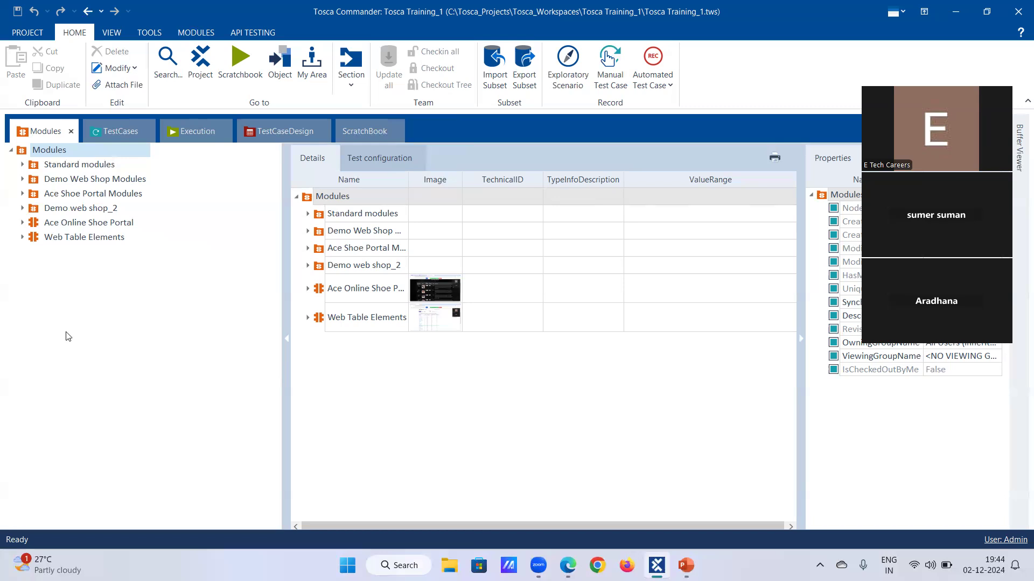
{"action": "left_click", "coordinate": [112, 133]}
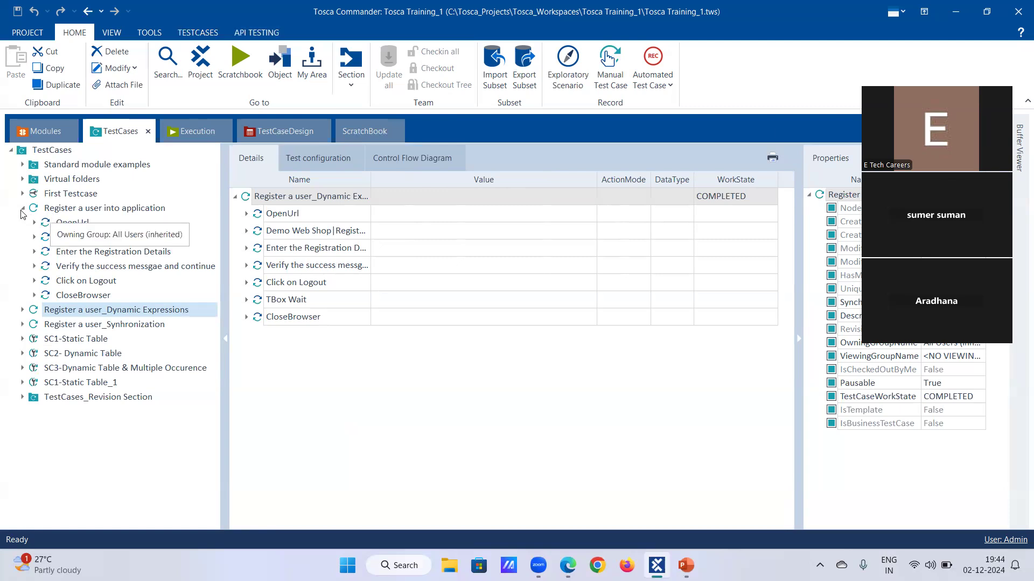
{"action": "left_click", "coordinate": [51, 139]}
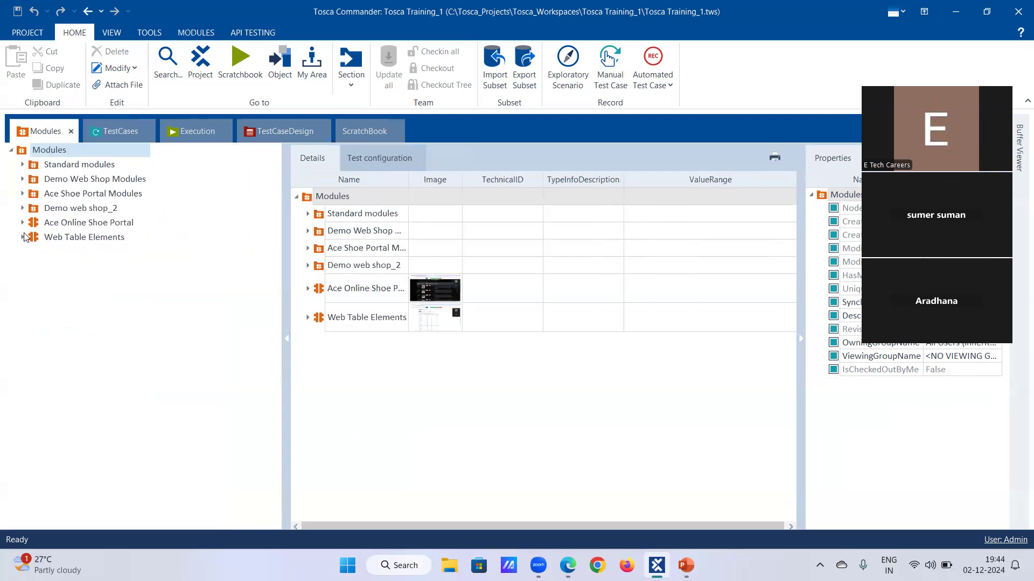
{"action": "left_click", "coordinate": [22, 208]}
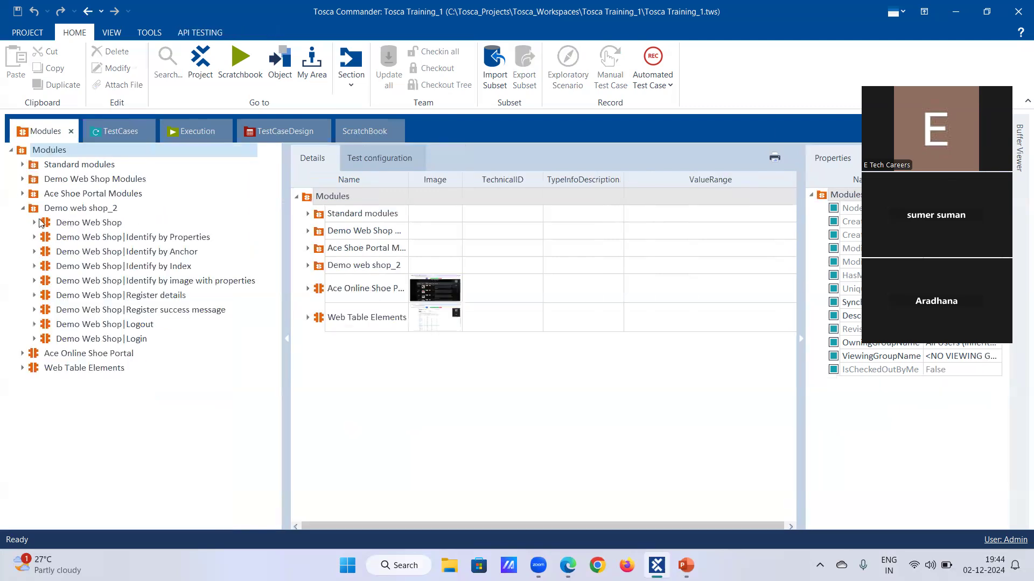
{"action": "left_click", "coordinate": [97, 239]}
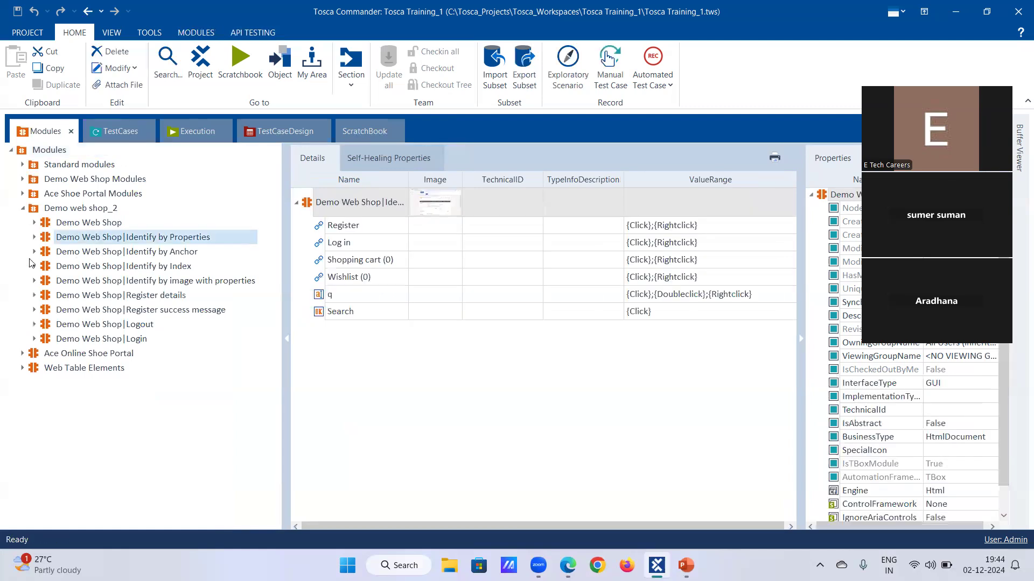
{"action": "left_click", "coordinate": [34, 237]}
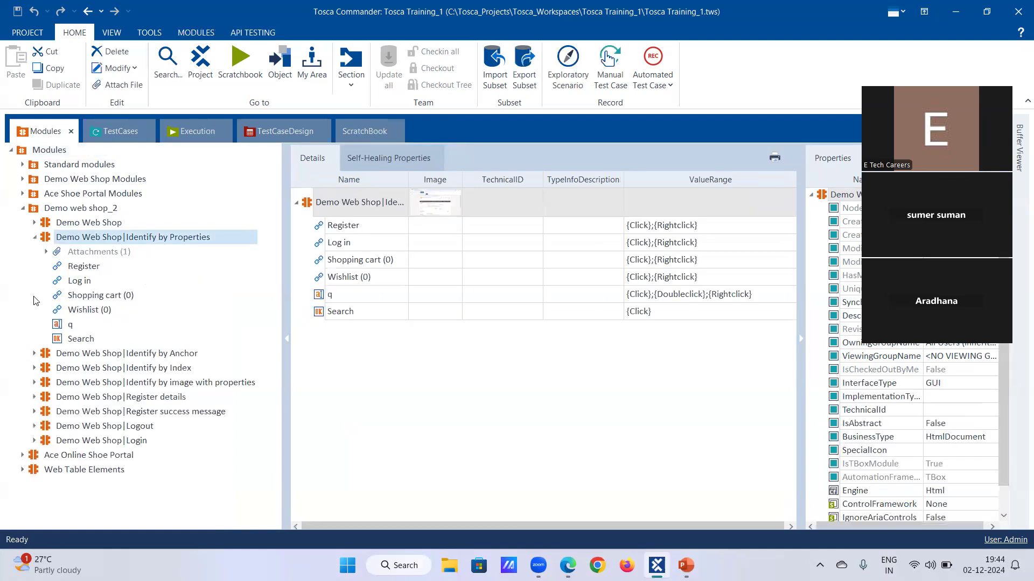
- Collapse the "Register a user into application" test case and the "Demo Web Shop|Identify by Properties" module
{"action": "left_click", "coordinate": [119, 133]}
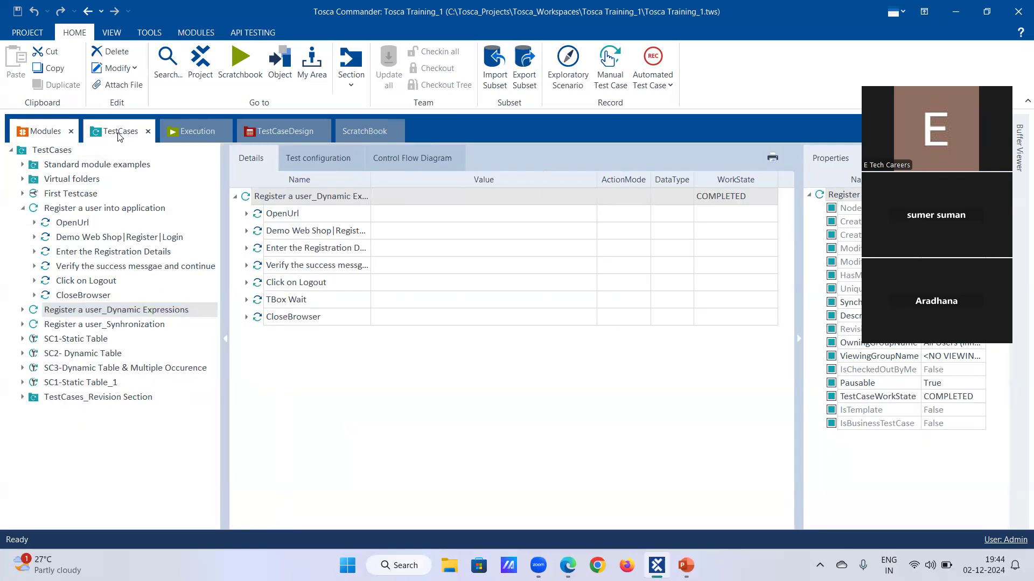
{"action": "left_click", "coordinate": [22, 310]}
{"action": "left_click", "coordinate": [22, 310]}
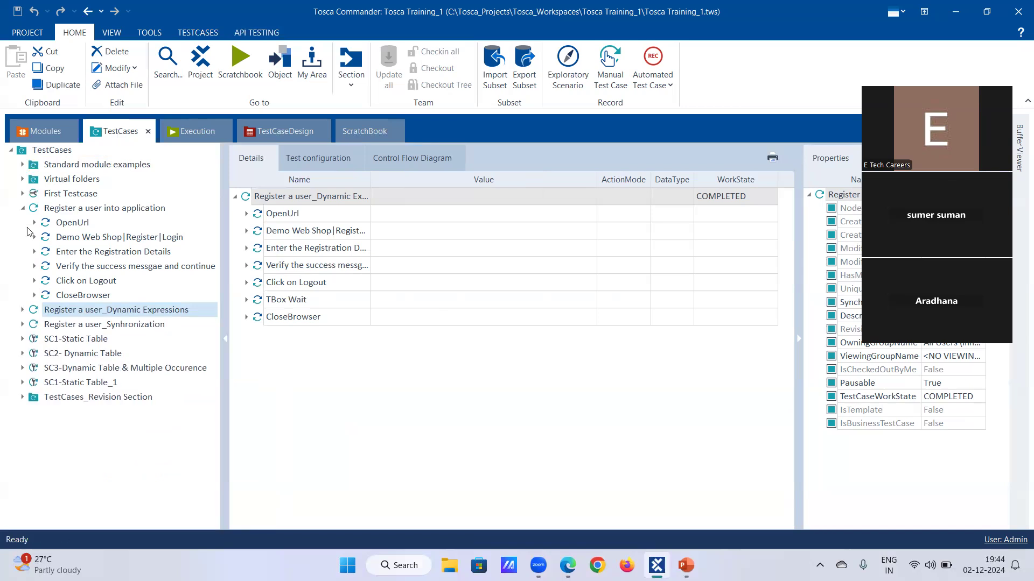
{"action": "left_click", "coordinate": [22, 209]}
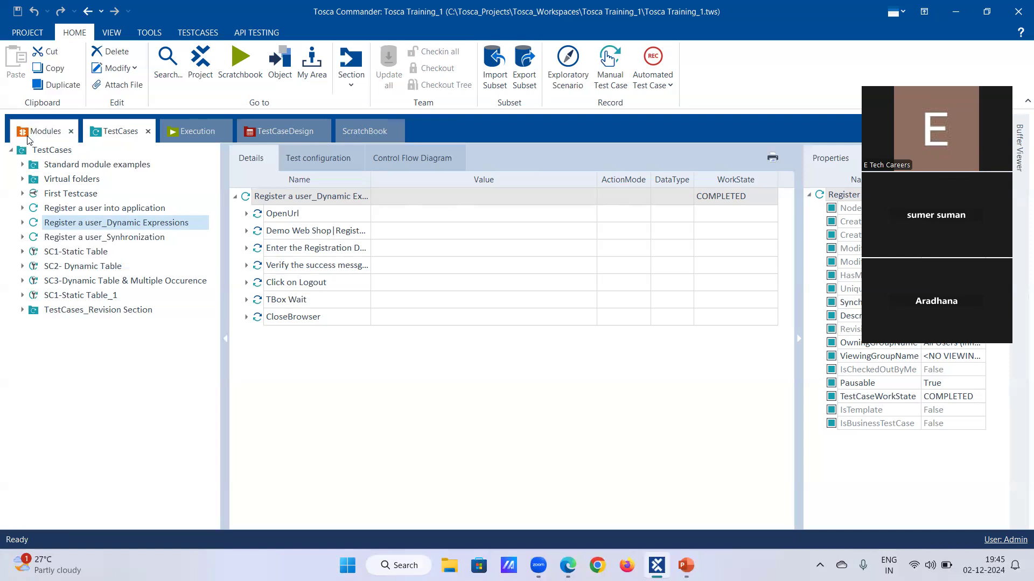
{"action": "left_click", "coordinate": [43, 131]}
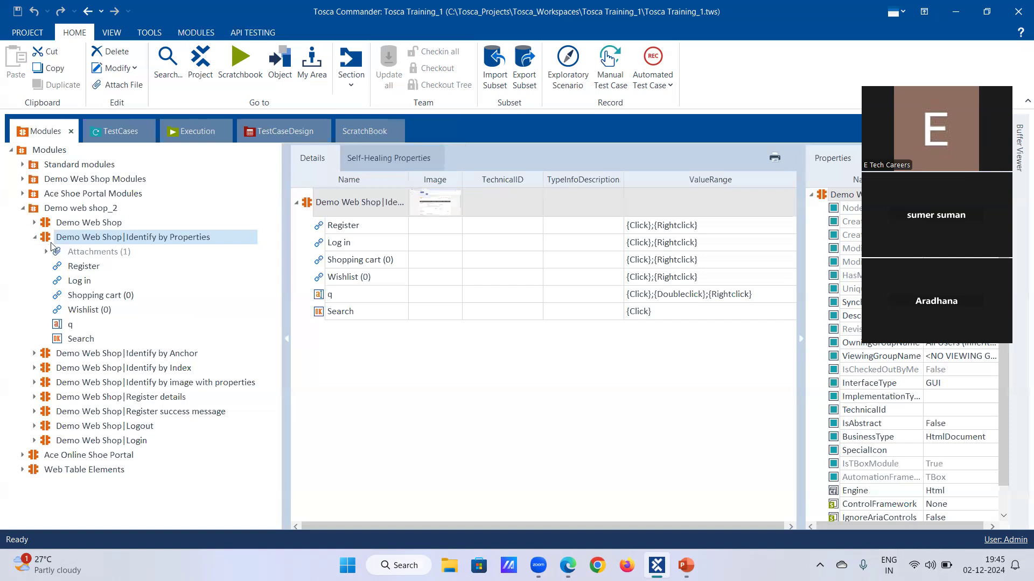
{"action": "left_click", "coordinate": [35, 238]}
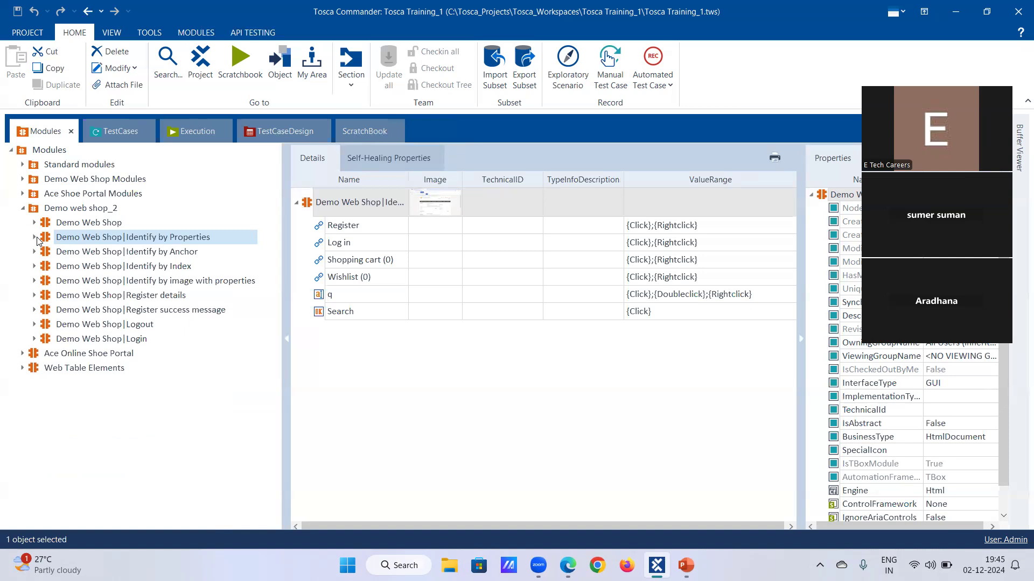